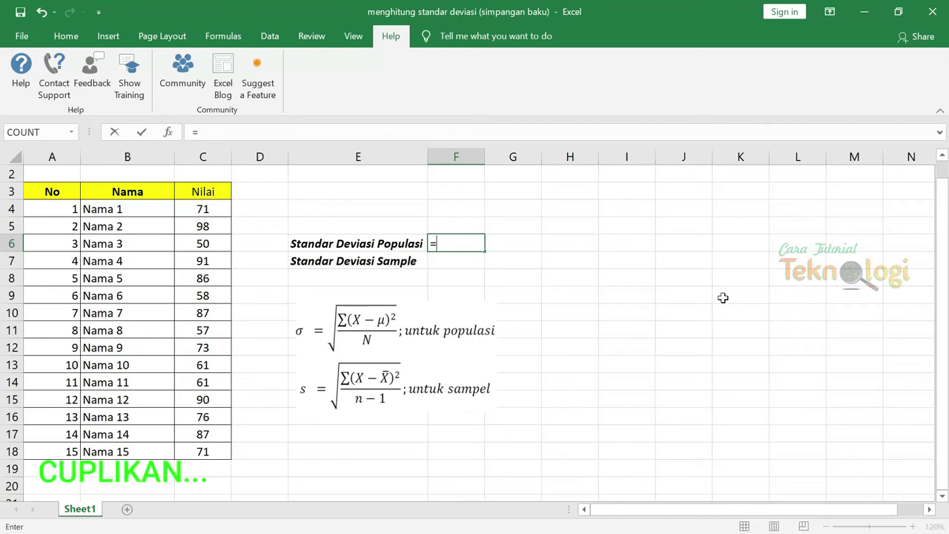
Enter =STDEV.P(C4:C18) in F6 to get 14,33349, check it, then select F7
text(stdev)
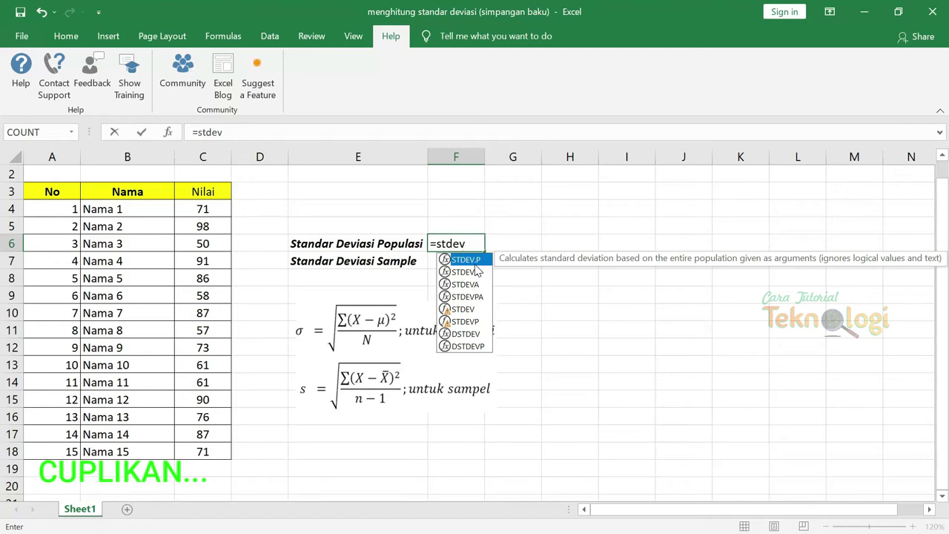
text(.p)
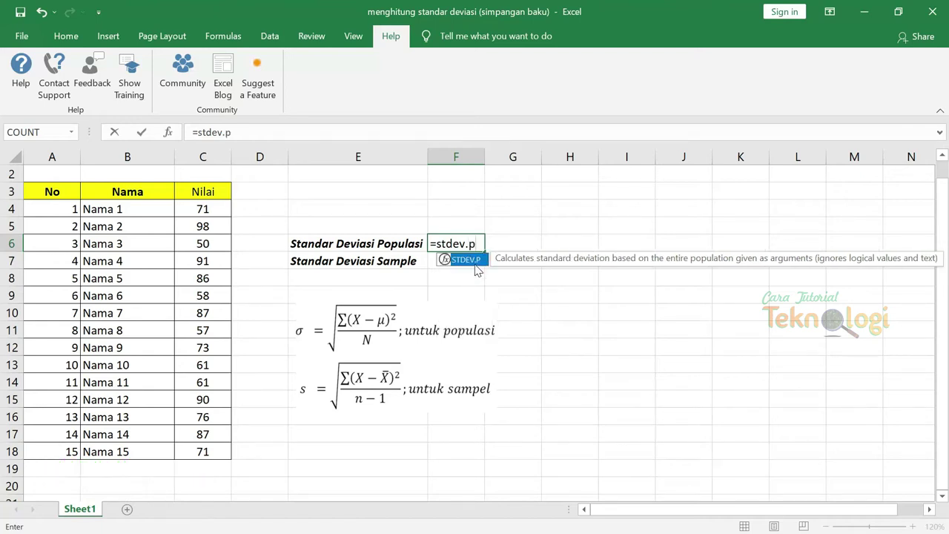
text(()
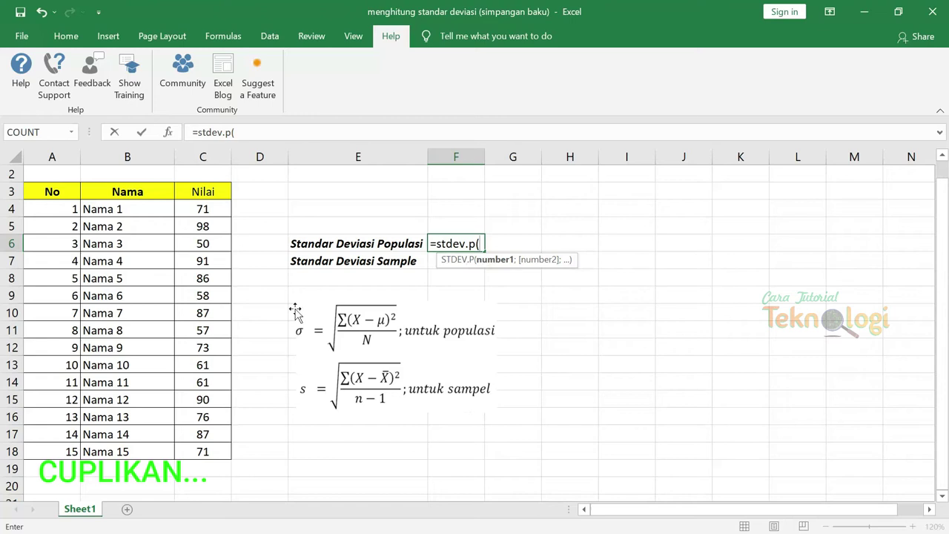
drag(212, 209, 217, 454)
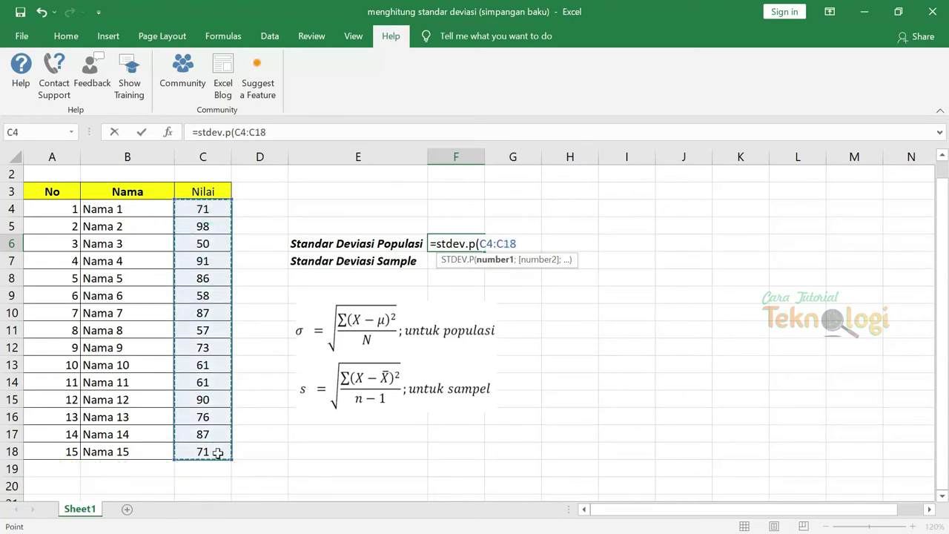
text())
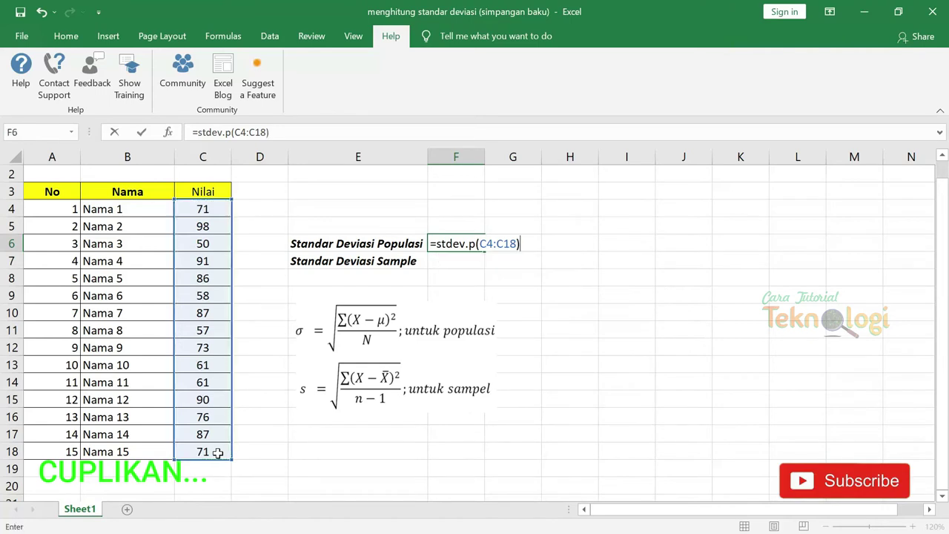
key(Return)
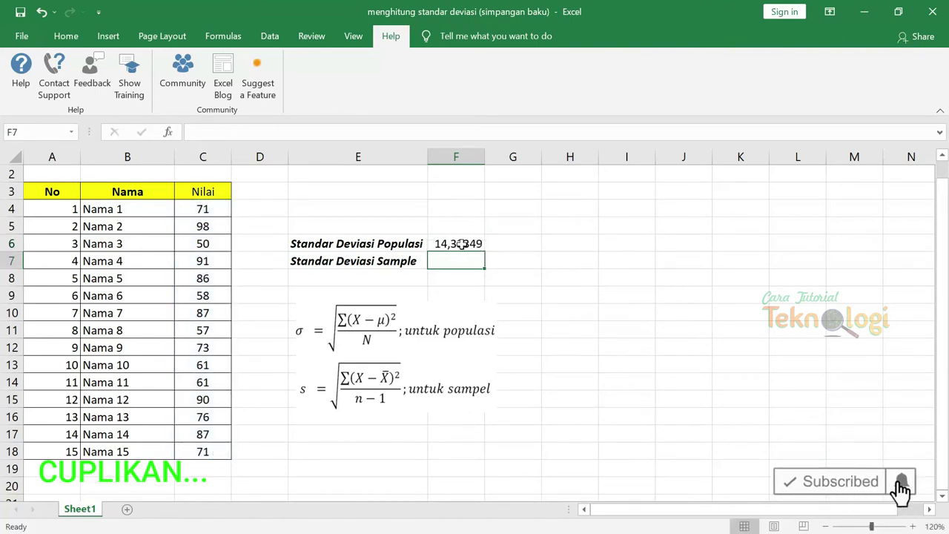
click(461, 244)
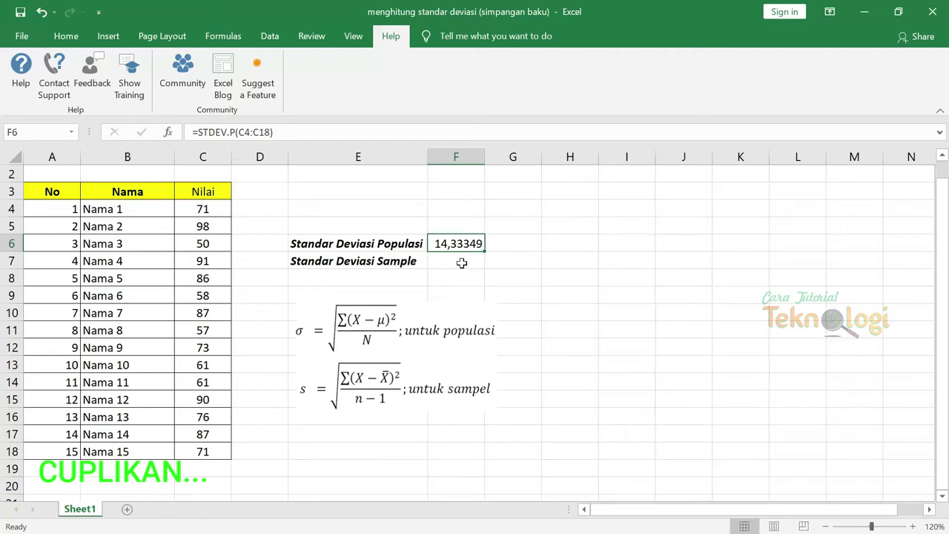
click(462, 263)
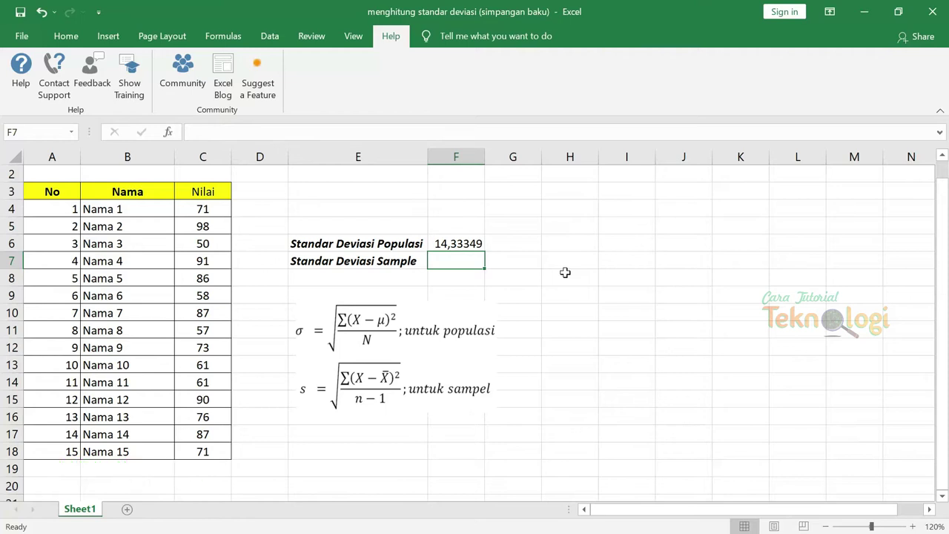
Minimize the Photos viewer showing the channel logo to get back to Excel
text(=)
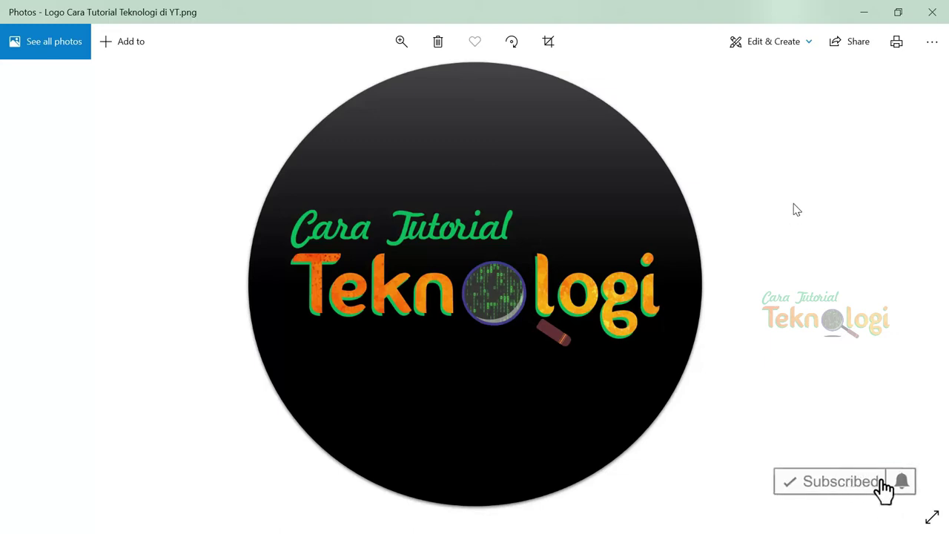
click(862, 16)
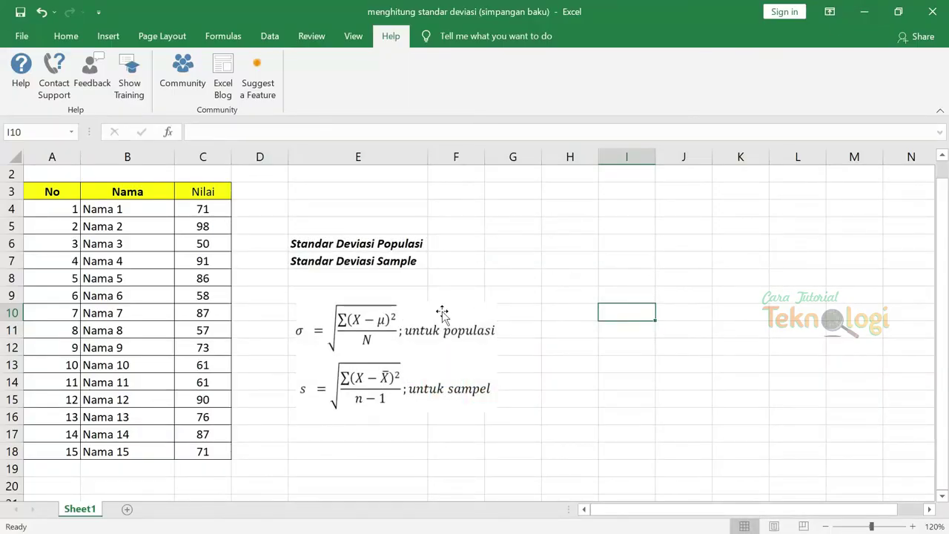
click(379, 326)
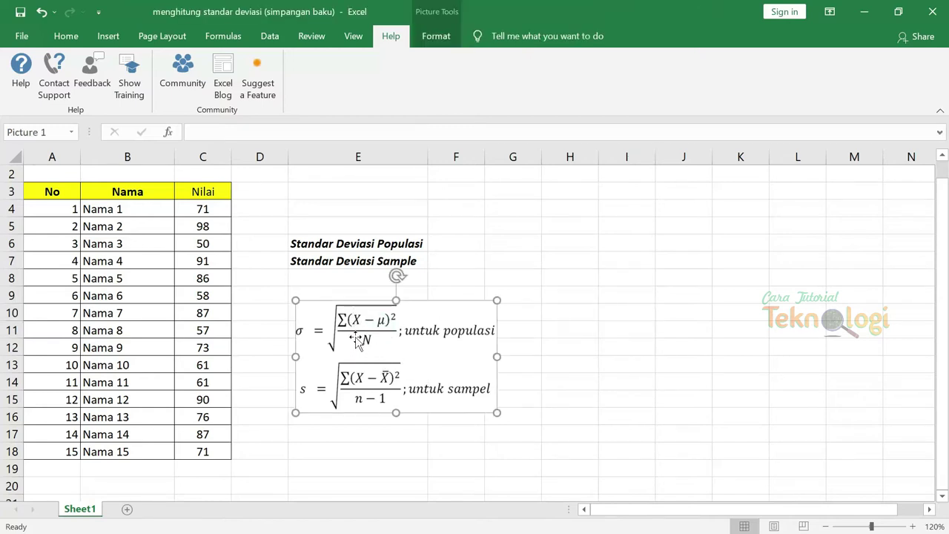
click(677, 376)
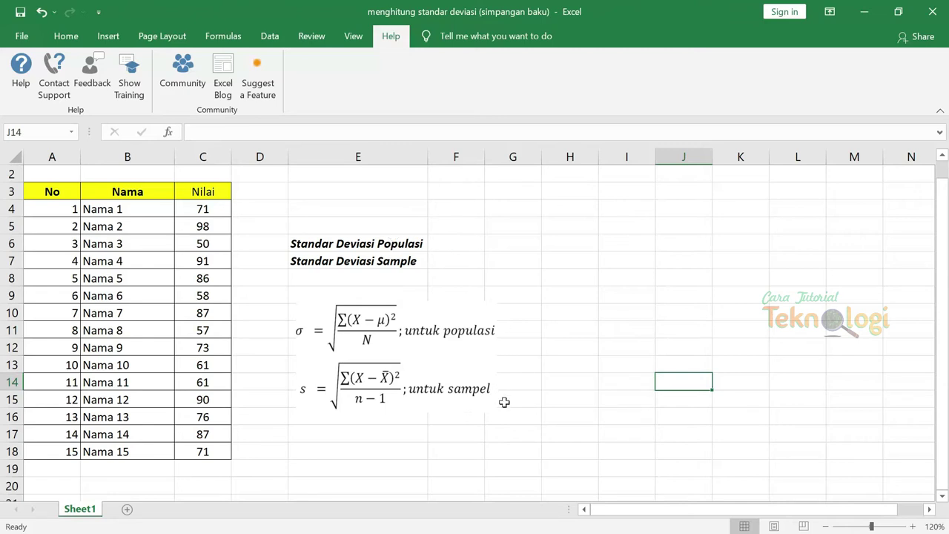
click(545, 423)
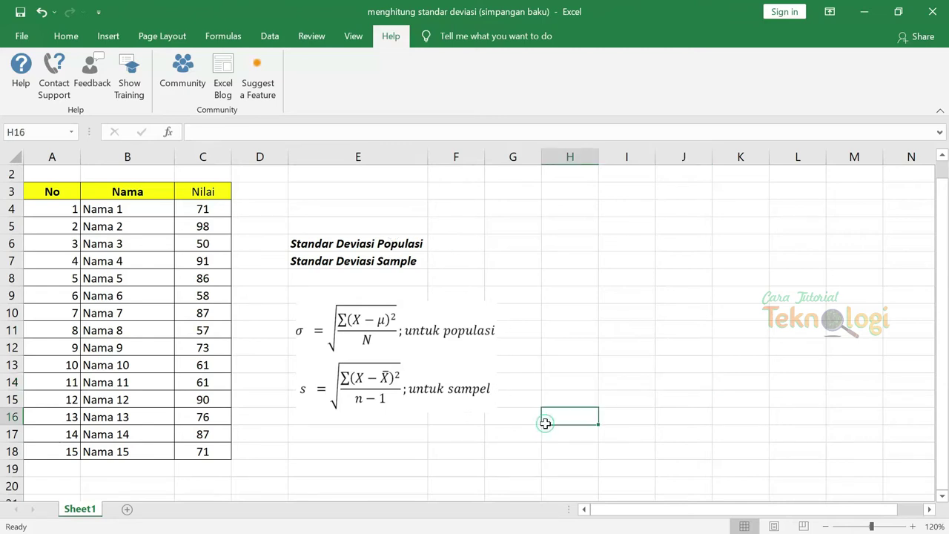
click(394, 244)
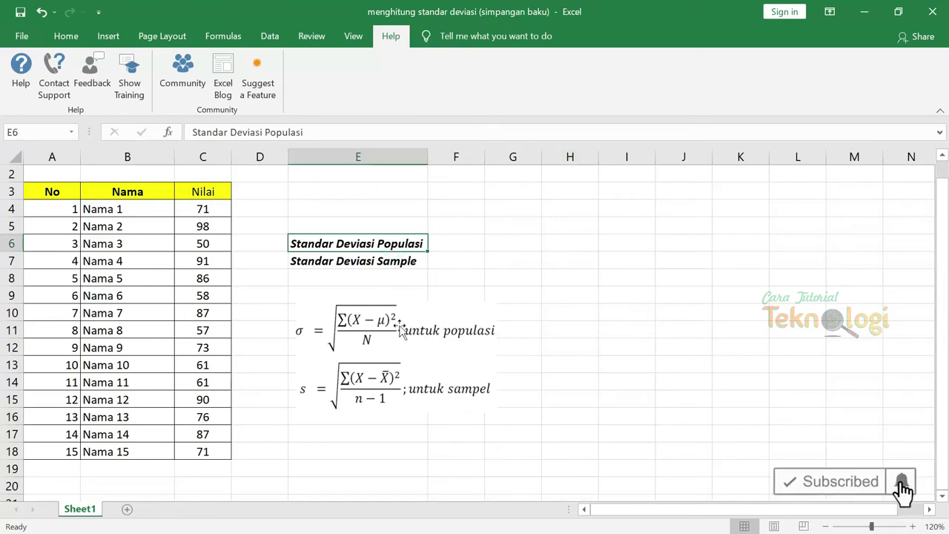
click(404, 326)
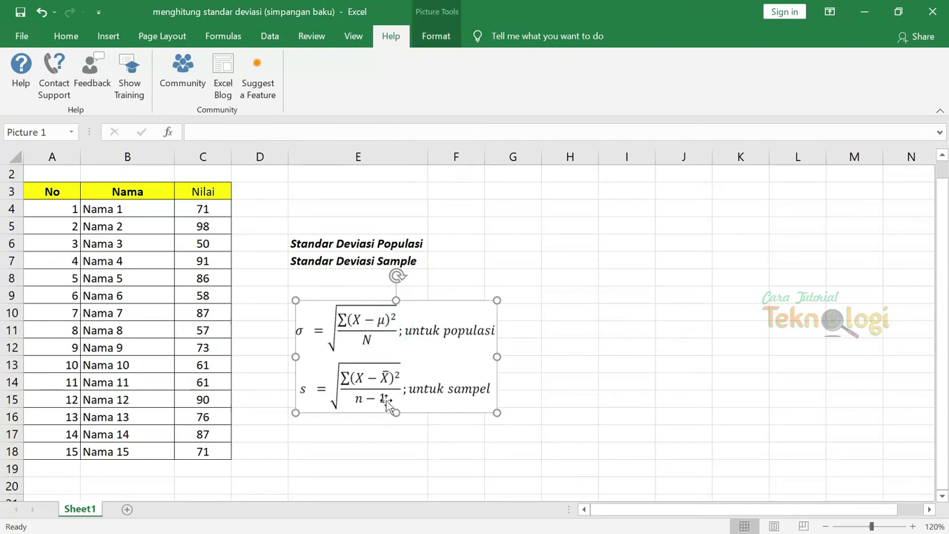
click(610, 354)
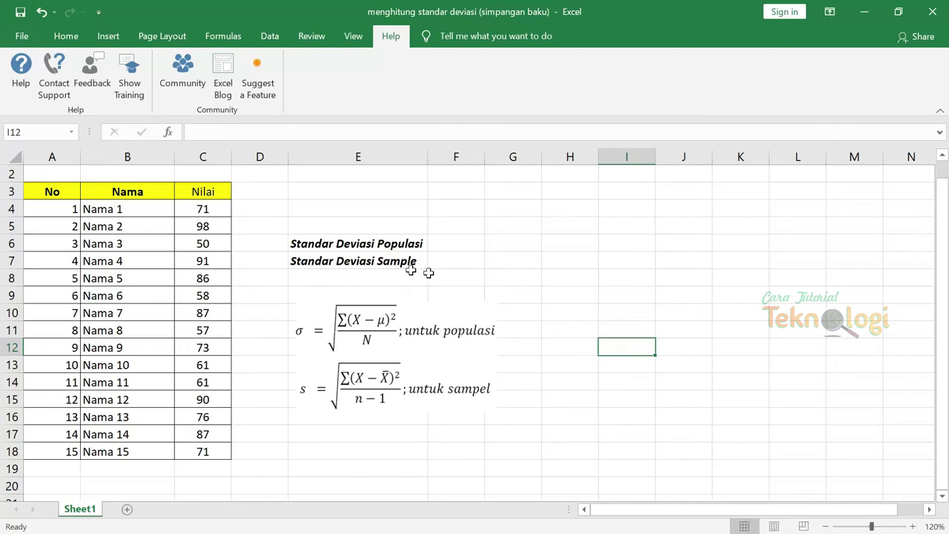
click(464, 258)
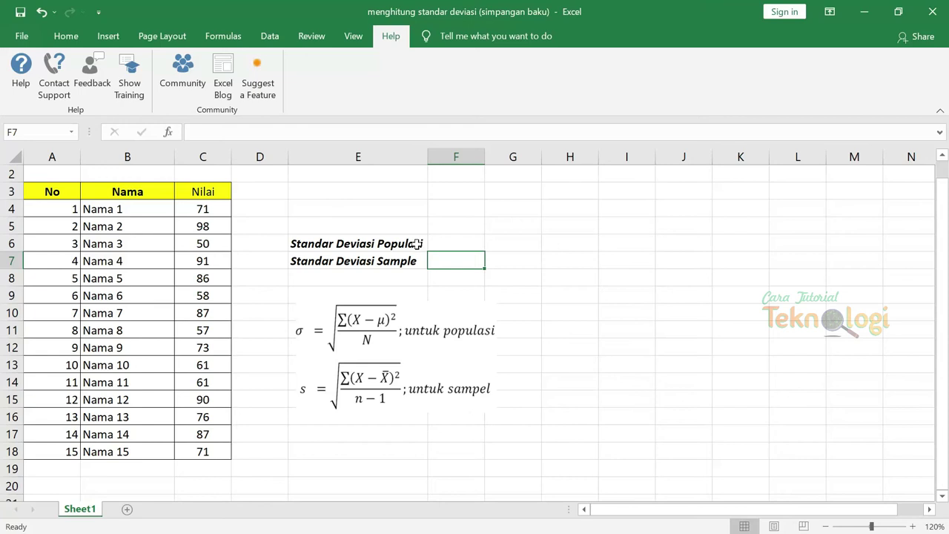
Re-enter =STDEV.P(C4:C18) in F6, giving 14,33349
click(469, 244)
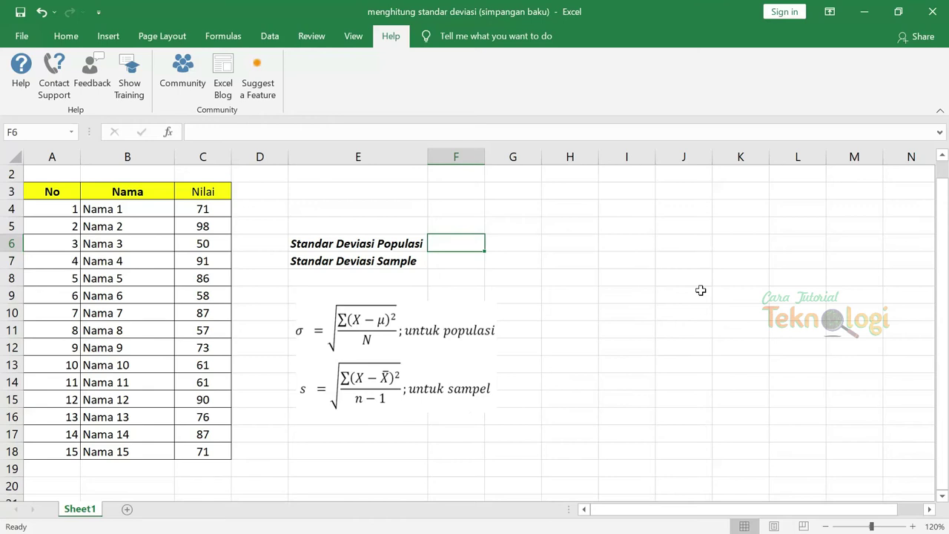
text(=)
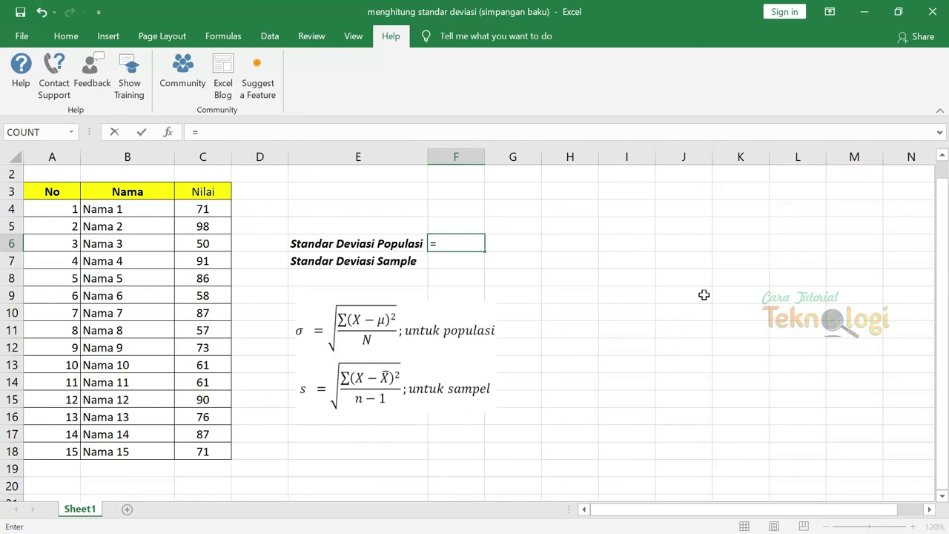
text(stdev)
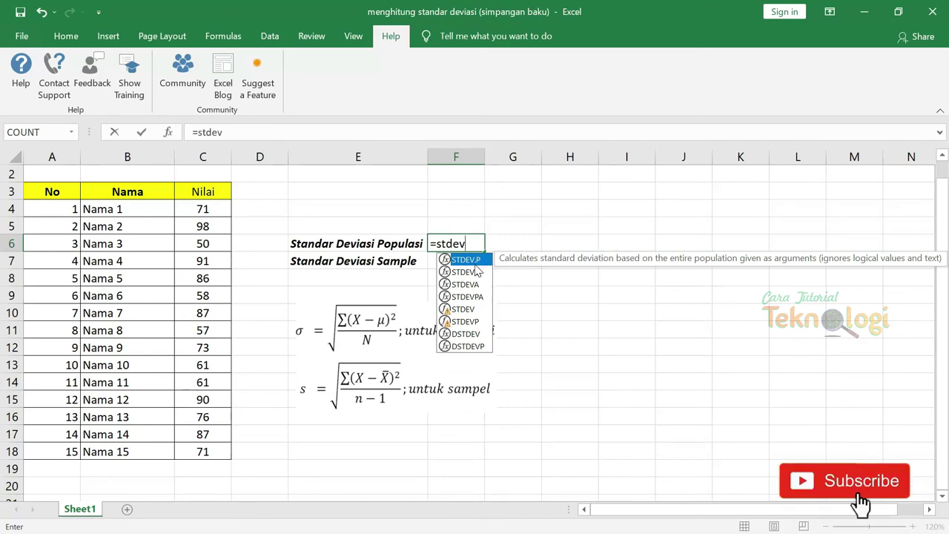
text(.)
text(p)
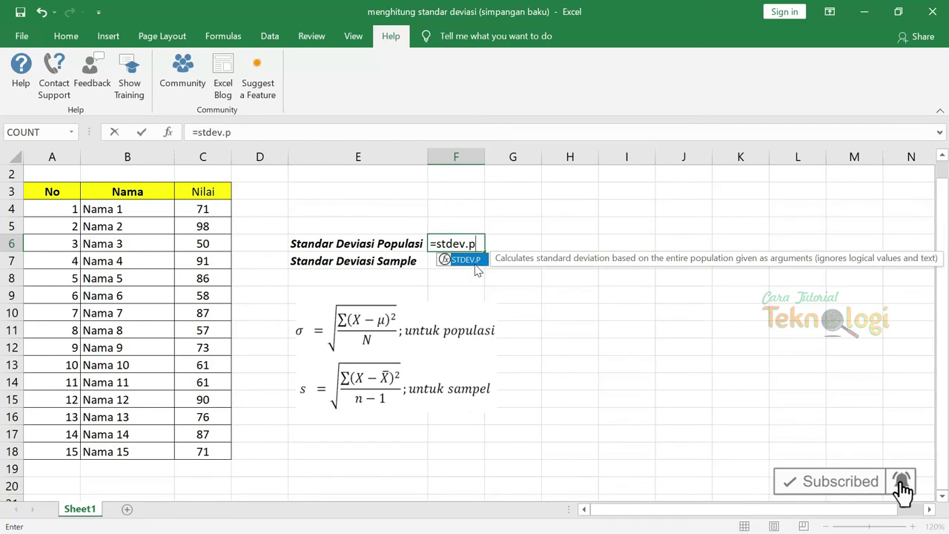
text(()
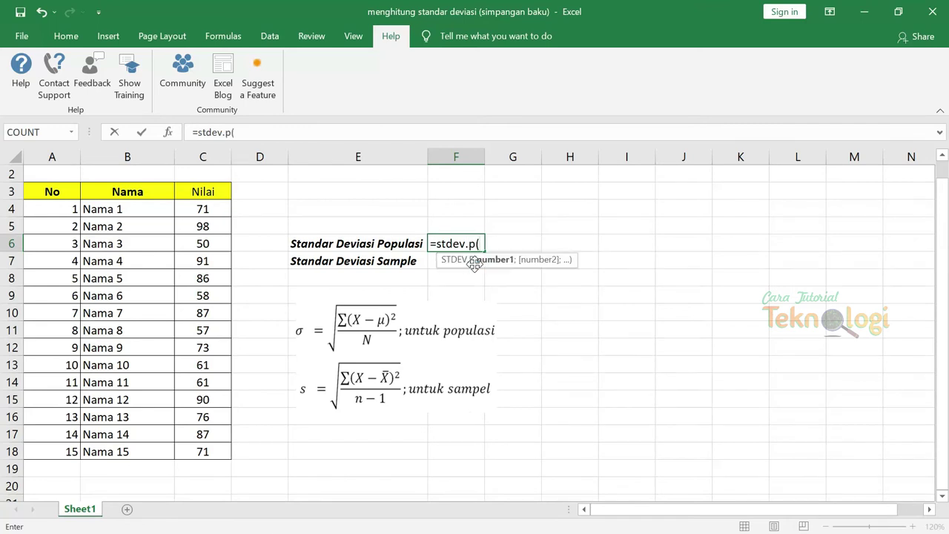
drag(209, 211, 218, 453)
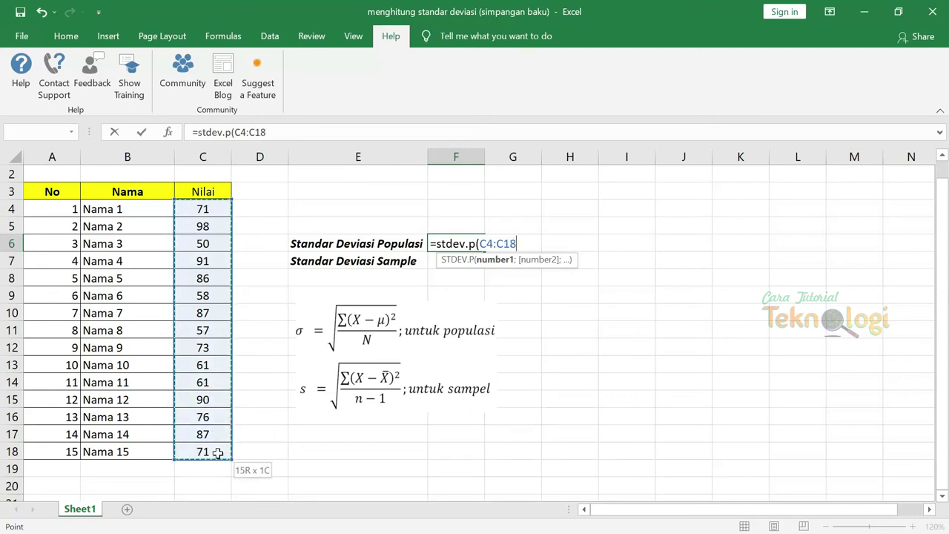
text())
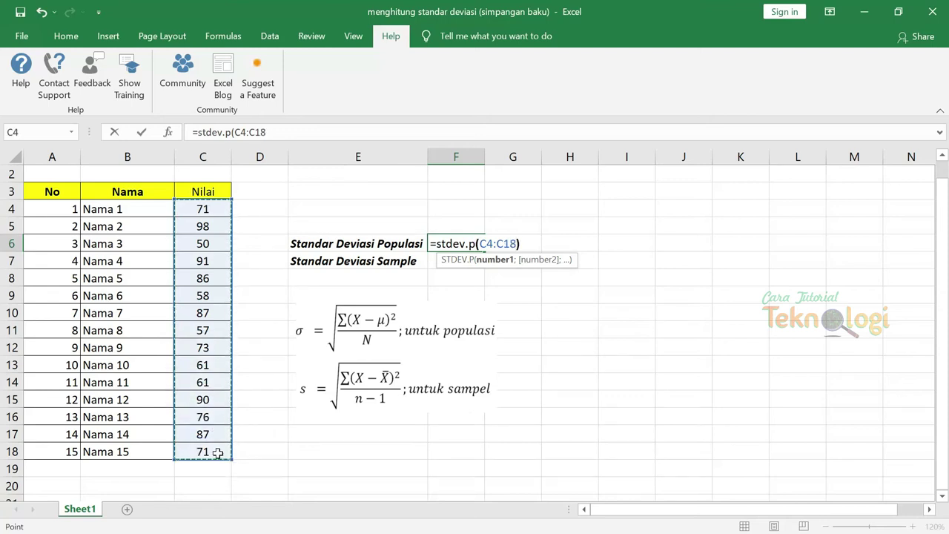
key(Return)
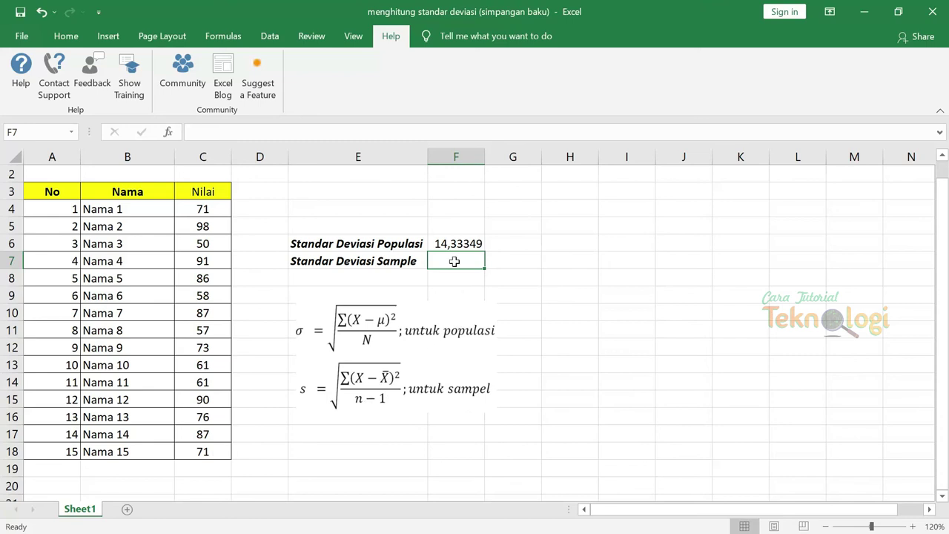
Enter the sample standard deviation formula =STDEV.S(C4:C18) in F7, giving 14,83657
click(460, 244)
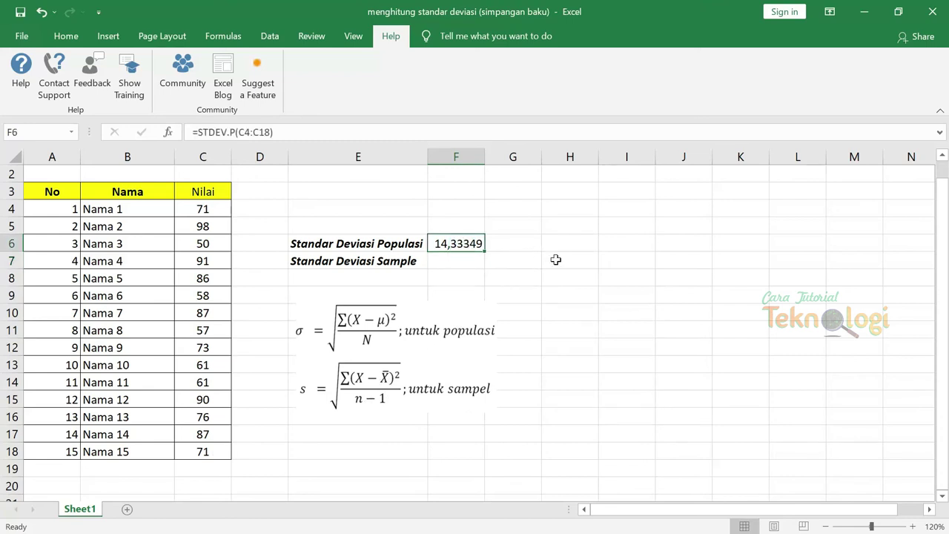
click(462, 262)
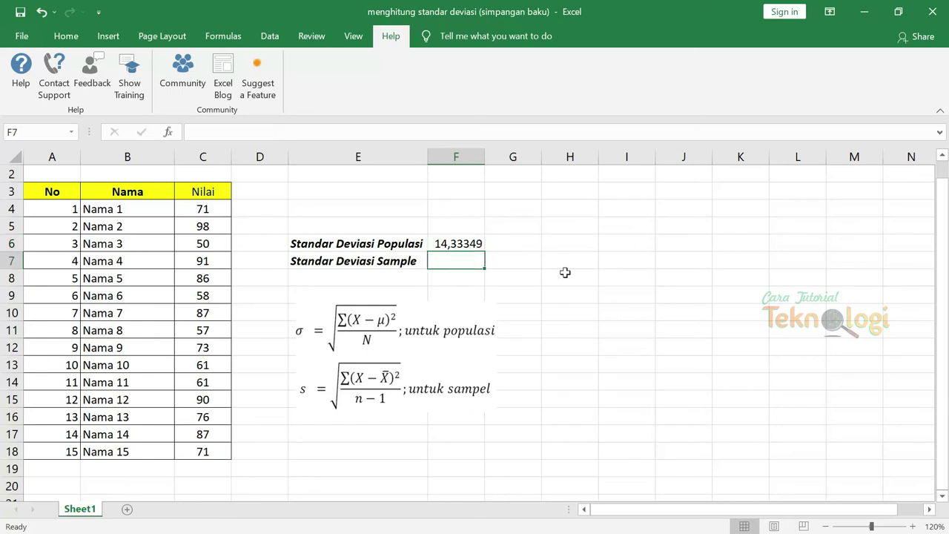
text(=)
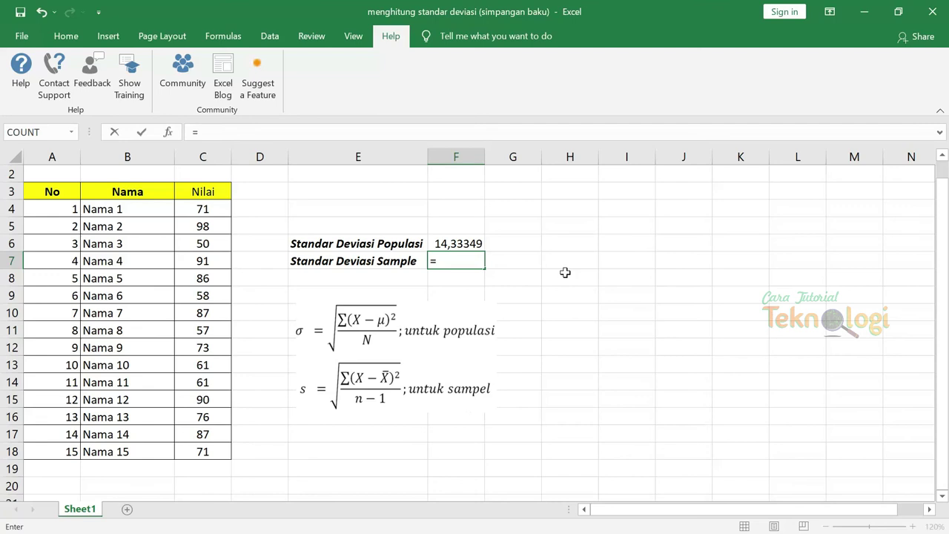
text(stdev)
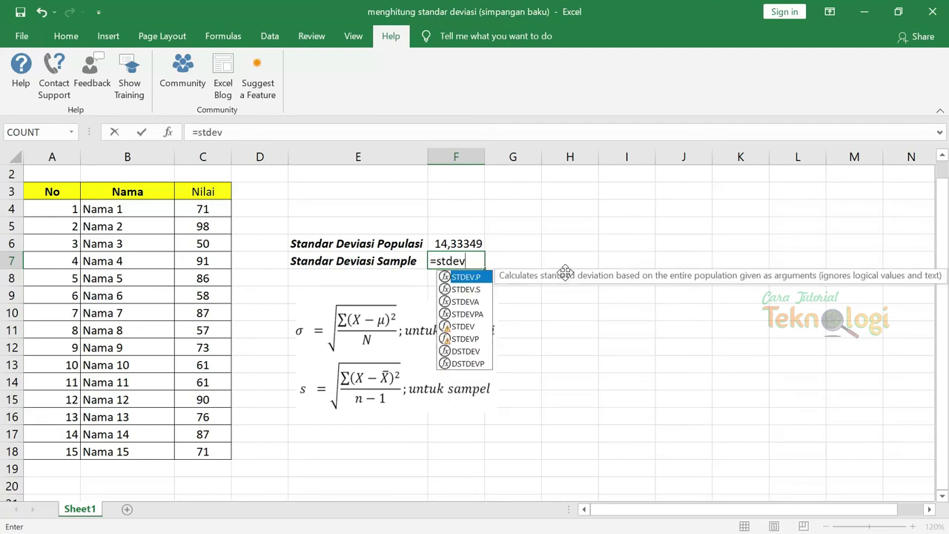
text(.s)
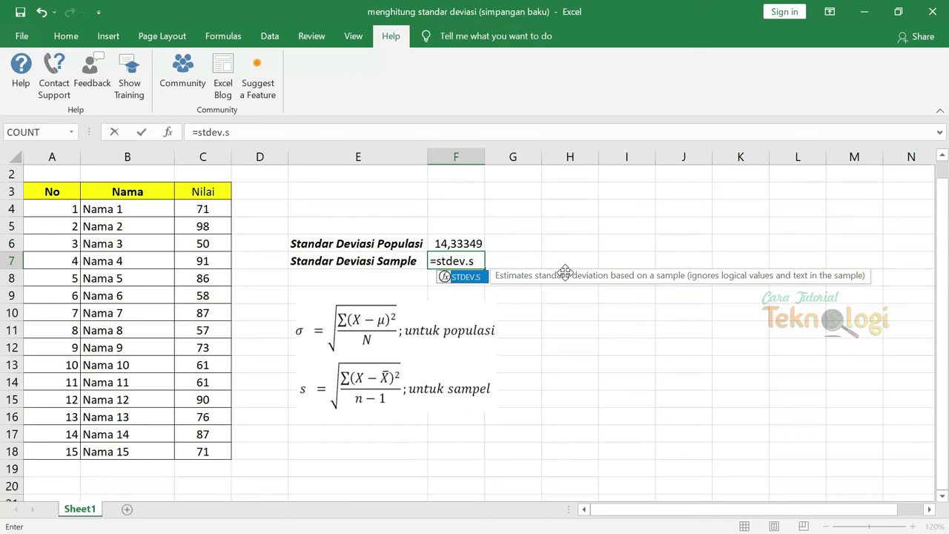
text(()
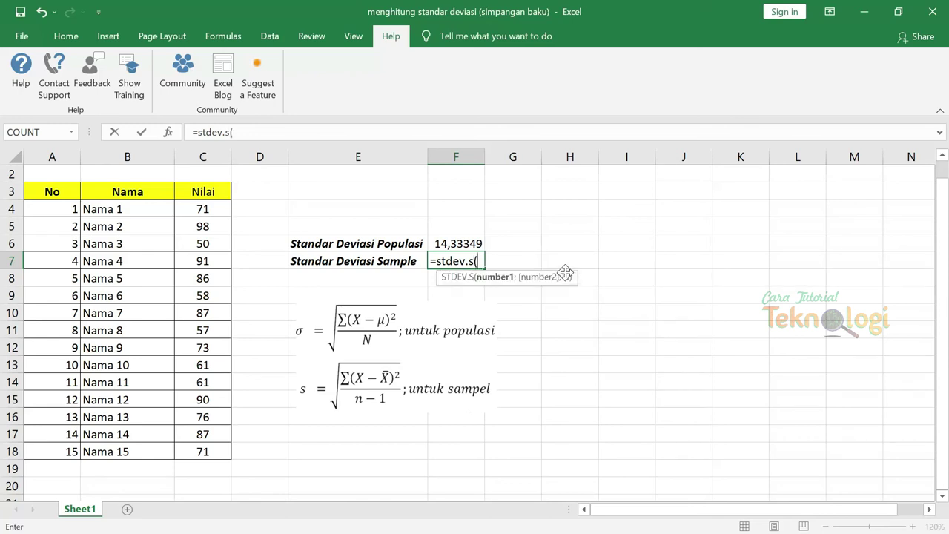
mouse_move(206, 209)
mouse_down()
mouse_move(215, 271)
mouse_move(204, 455)
mouse_up()
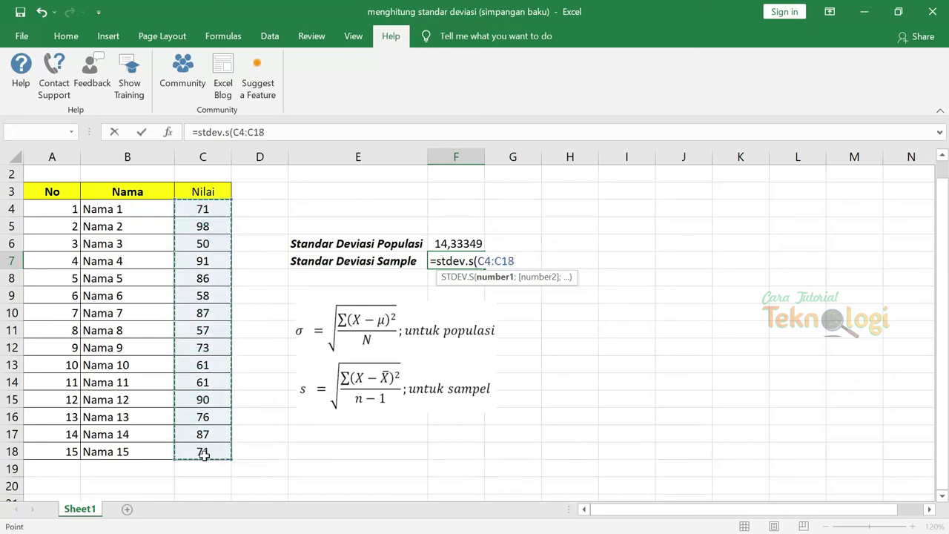
text())
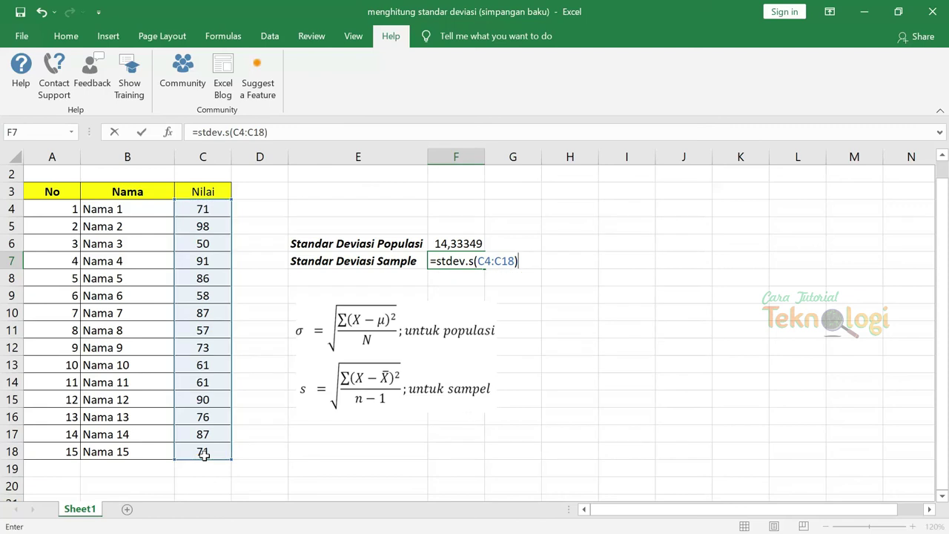
key(Return)
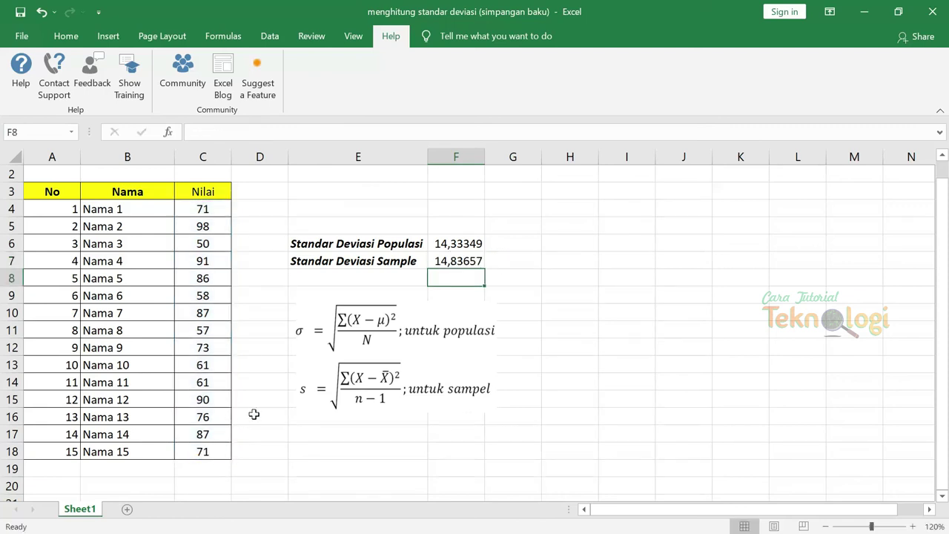
Apply Decrease Decimal three times to F6:F7 so they show 14,33 and 14,84
click(458, 259)
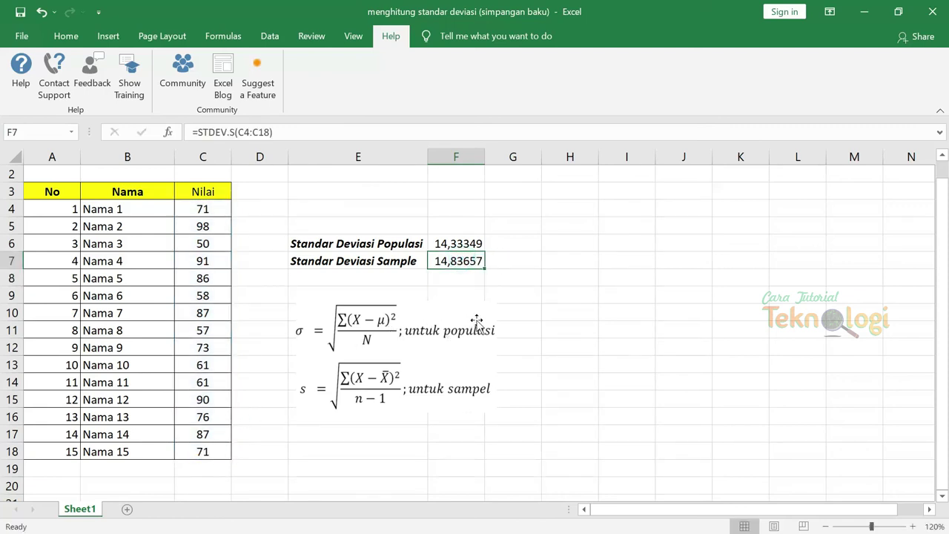
drag(465, 244, 463, 264)
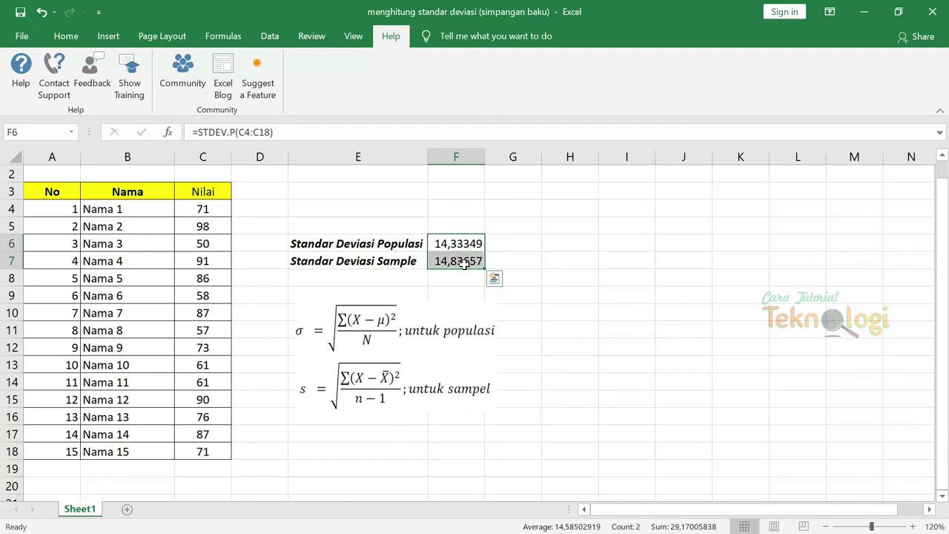
click(65, 36)
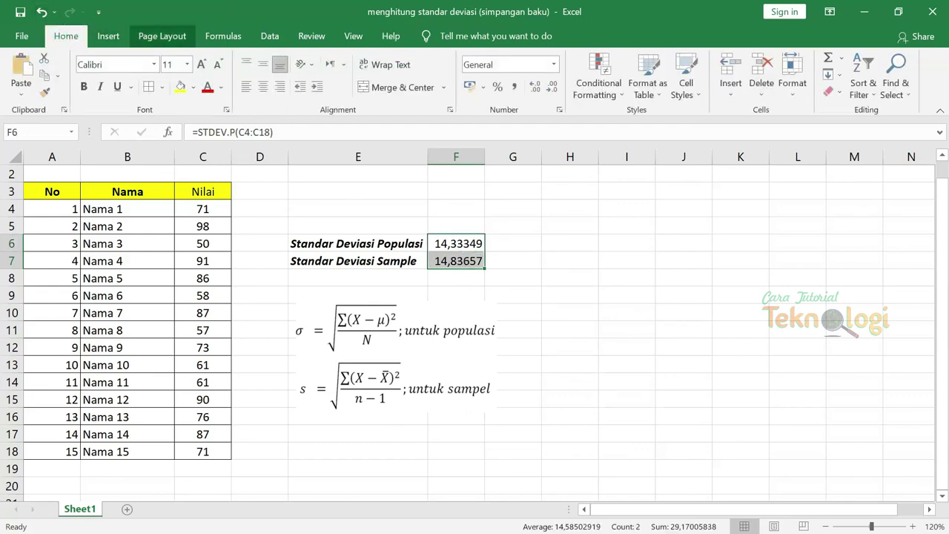
click(553, 89)
click(553, 89)
click(553, 89)
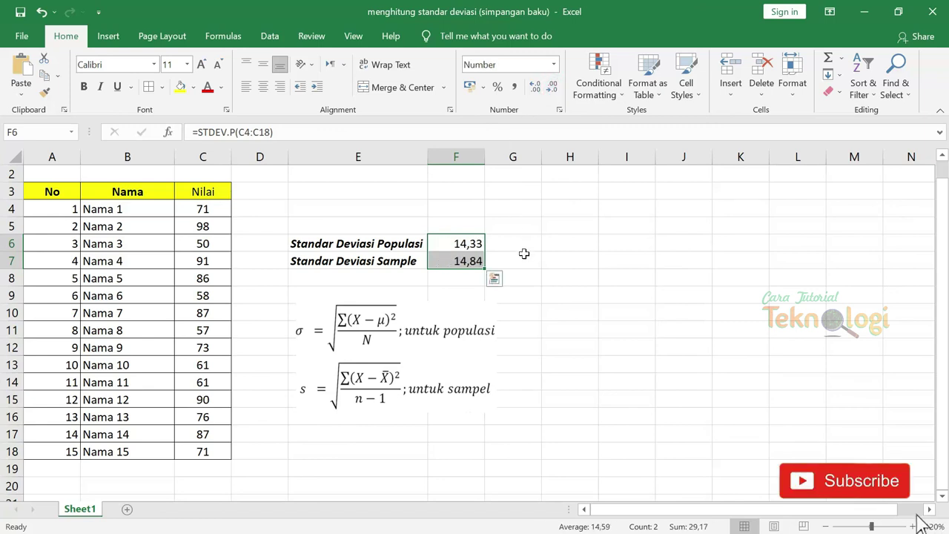
click(527, 279)
click(646, 295)
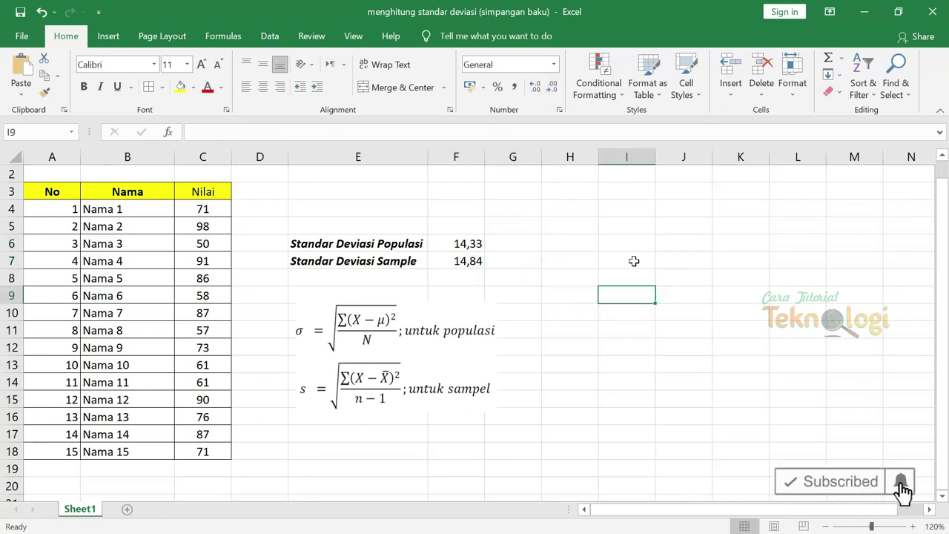